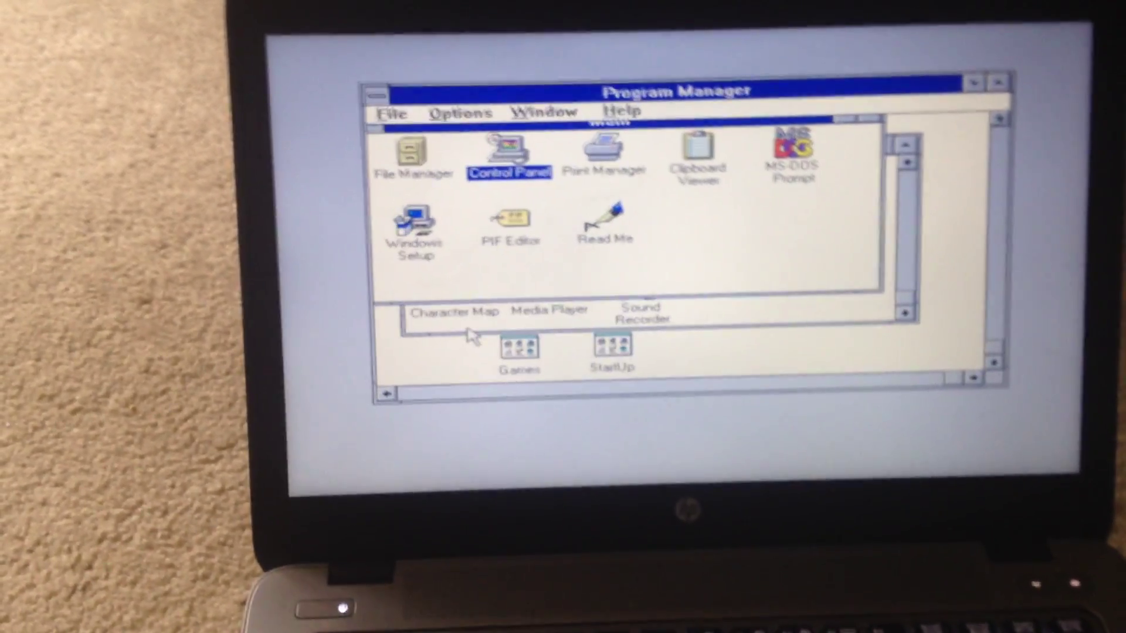
Browse the Games group window, then bring the Accessories group window back in front
click(467, 333)
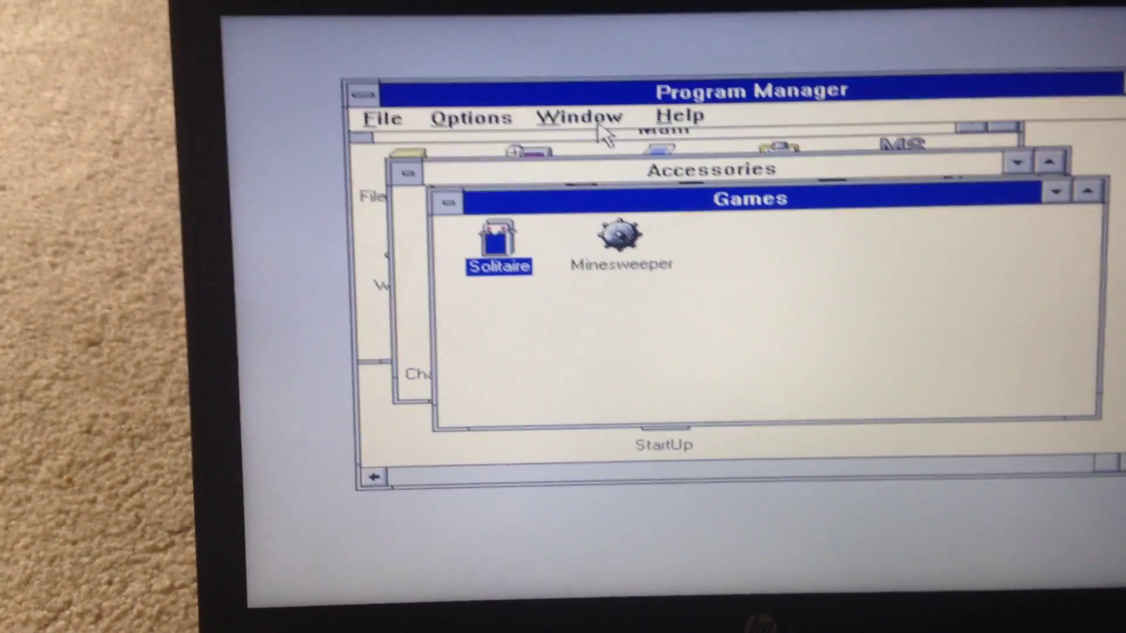
click(589, 177)
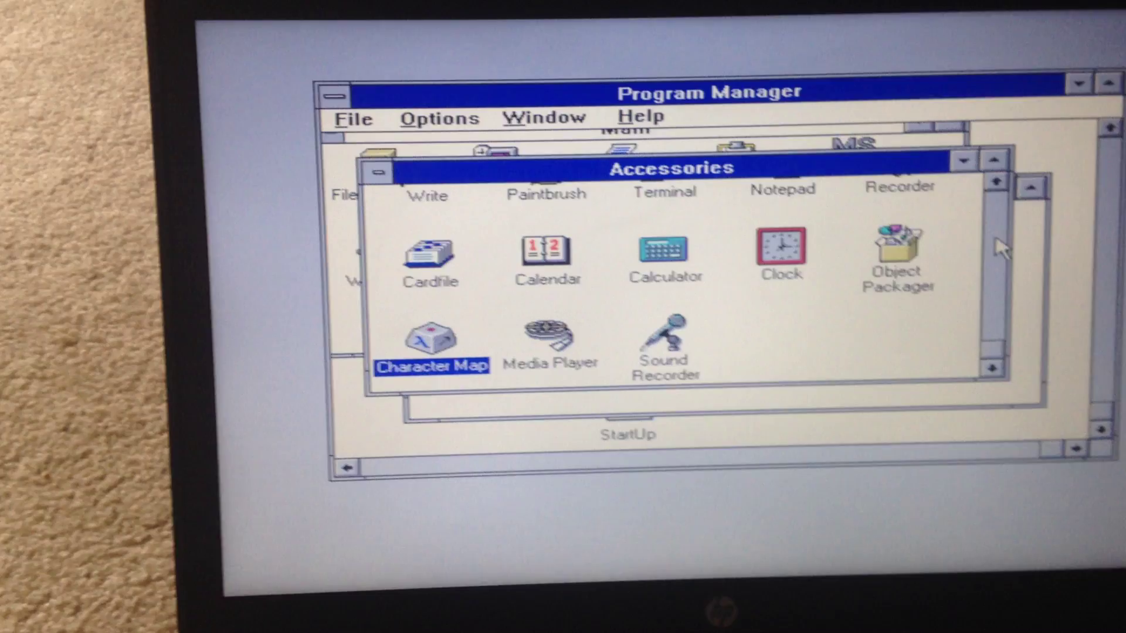
click(1006, 255)
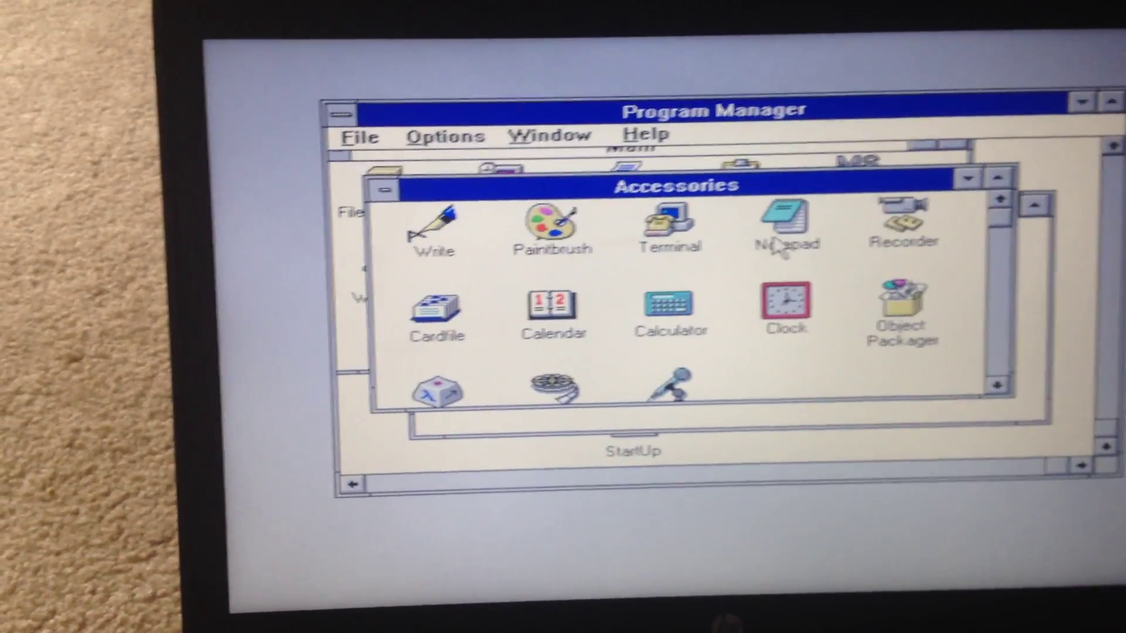
Launch Notepad from the Accessories group to start a new untitled note
double_click(778, 246)
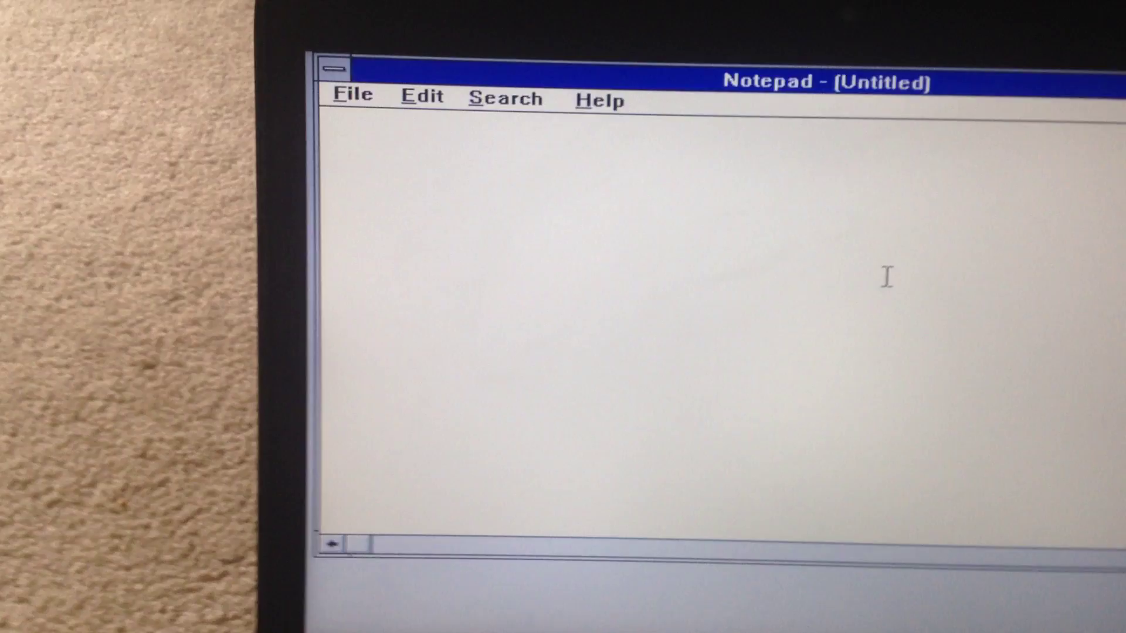
text(Belouve)
text(cyphercon)
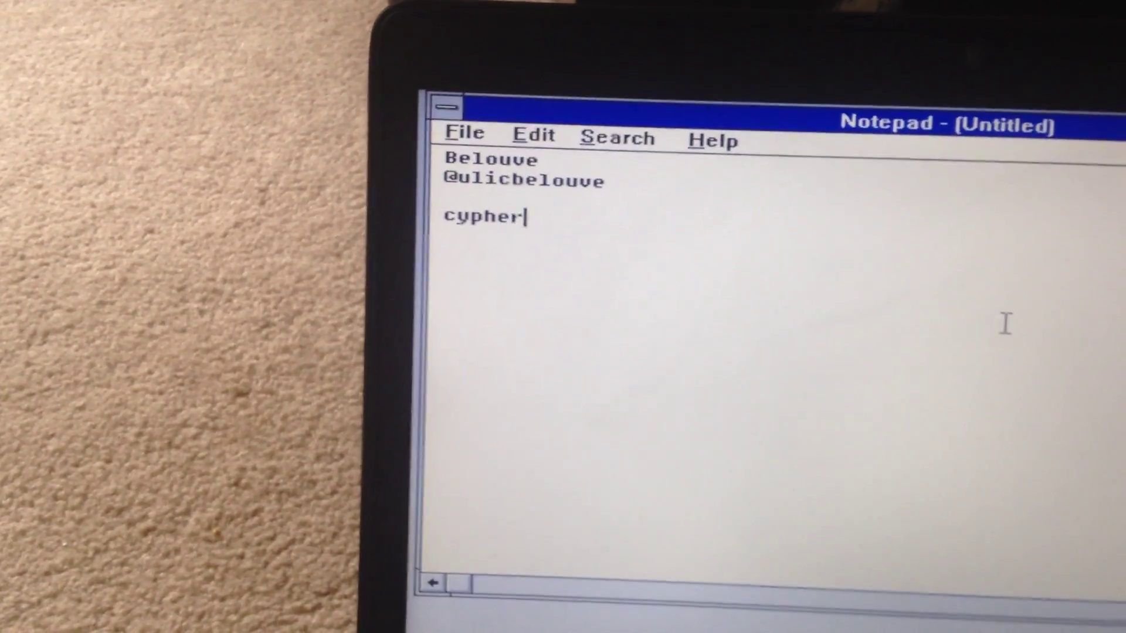
text(.com)
text(d)
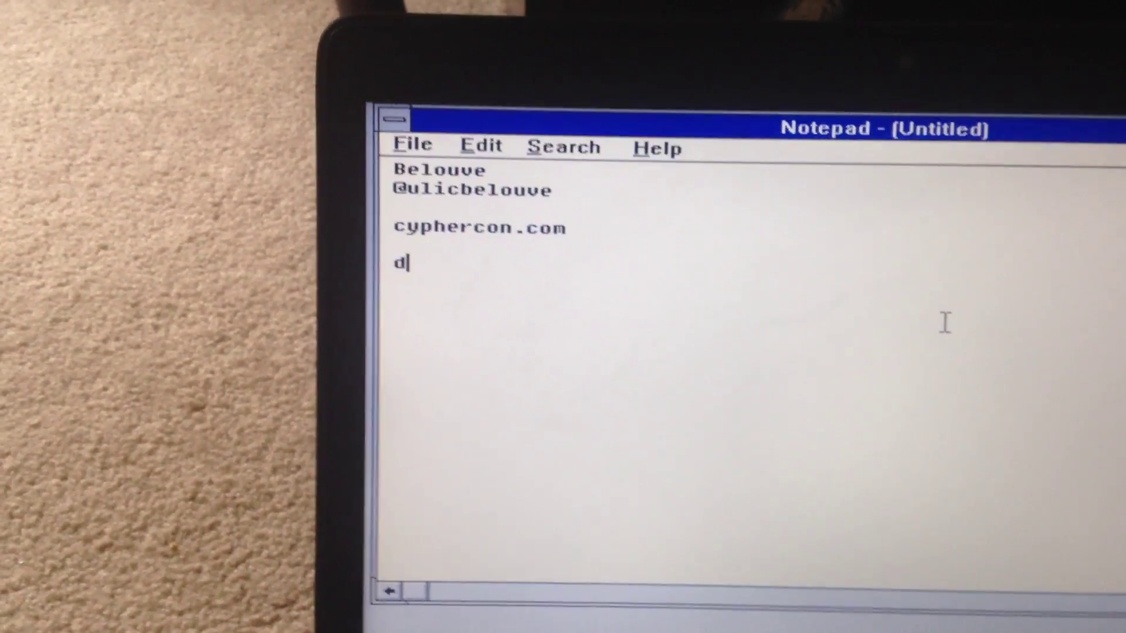
text(c414.org)
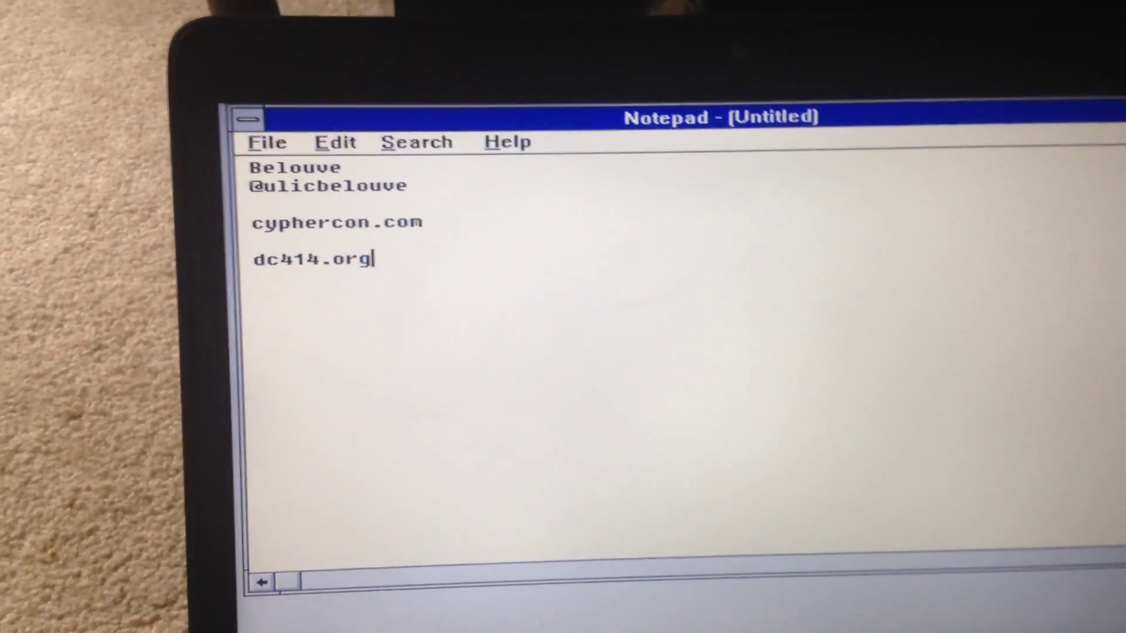
Close Notepad through its control menu, declining to save the note
click(250, 116)
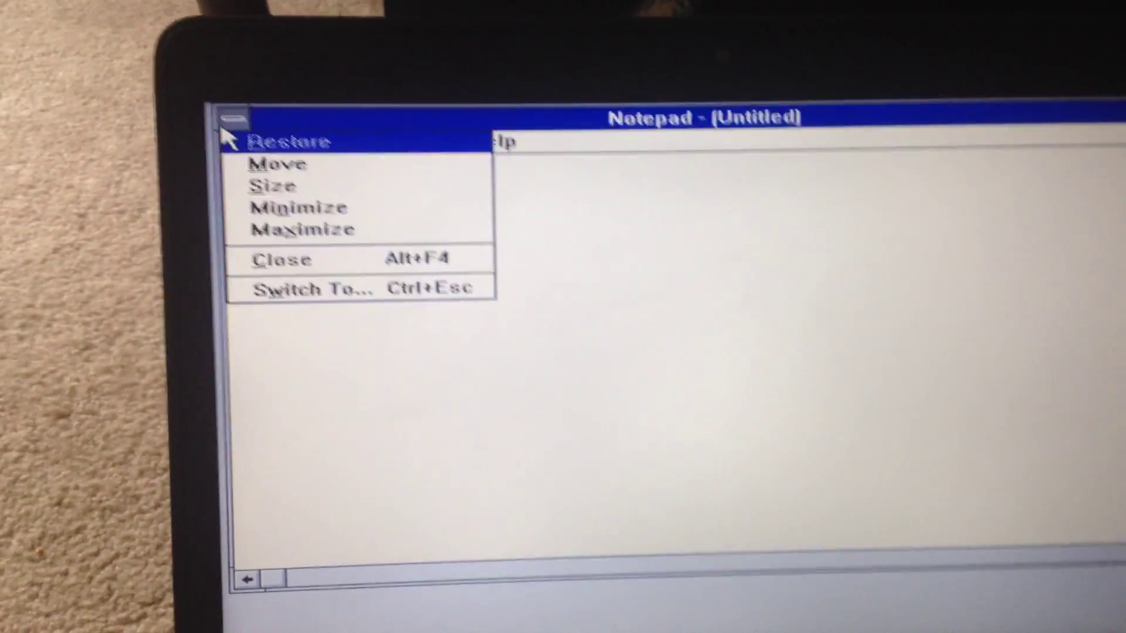
click(318, 265)
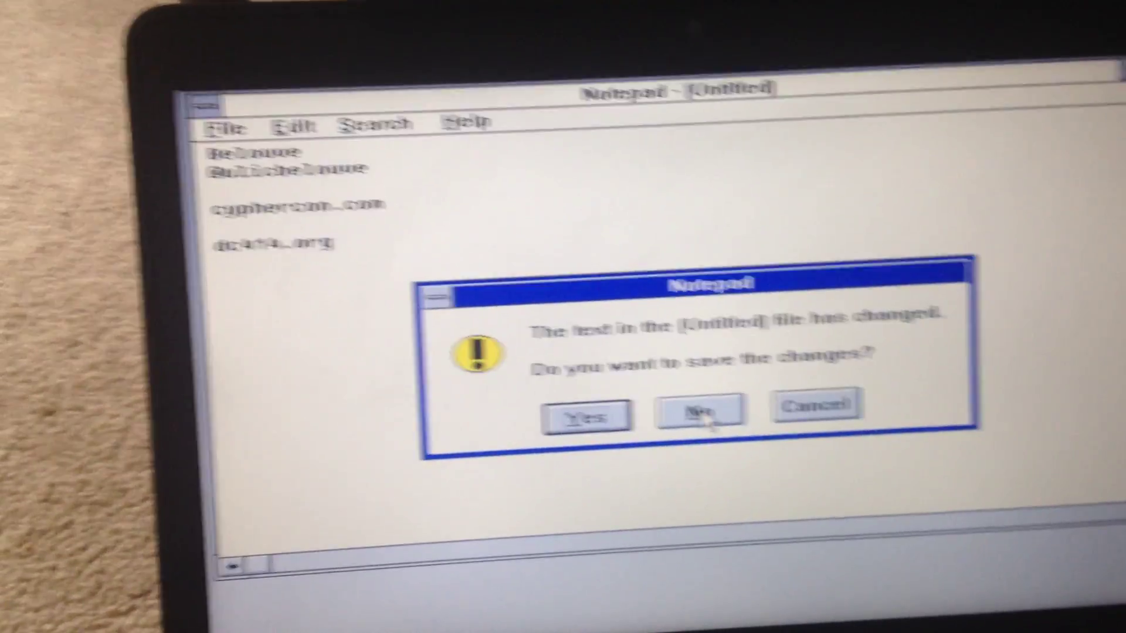
click(700, 413)
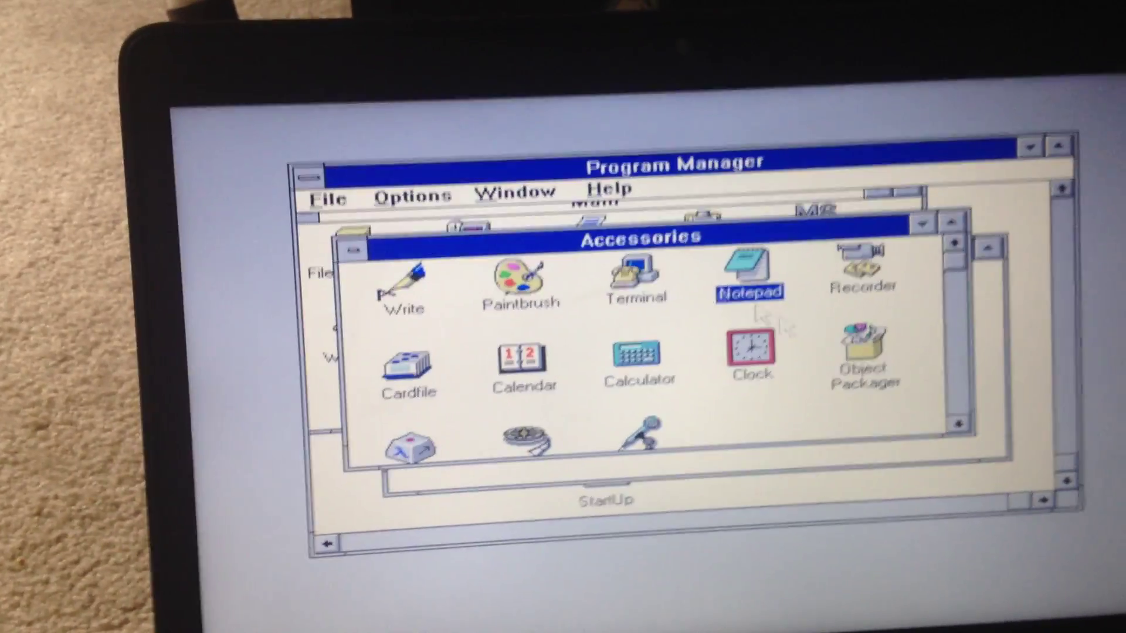